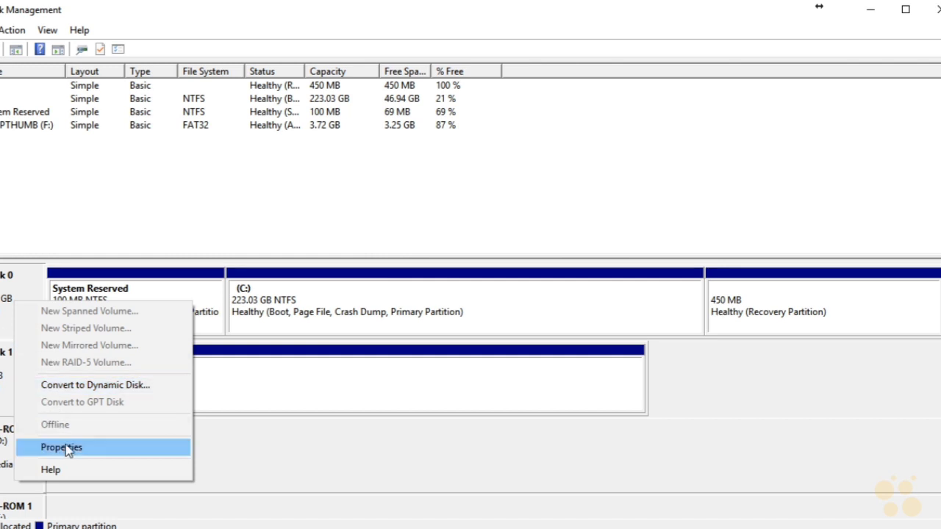
- Examine the operations available for Disk 0, the TEMPTHUMB (F:) volume and the C: volume
left_click(26, 280)
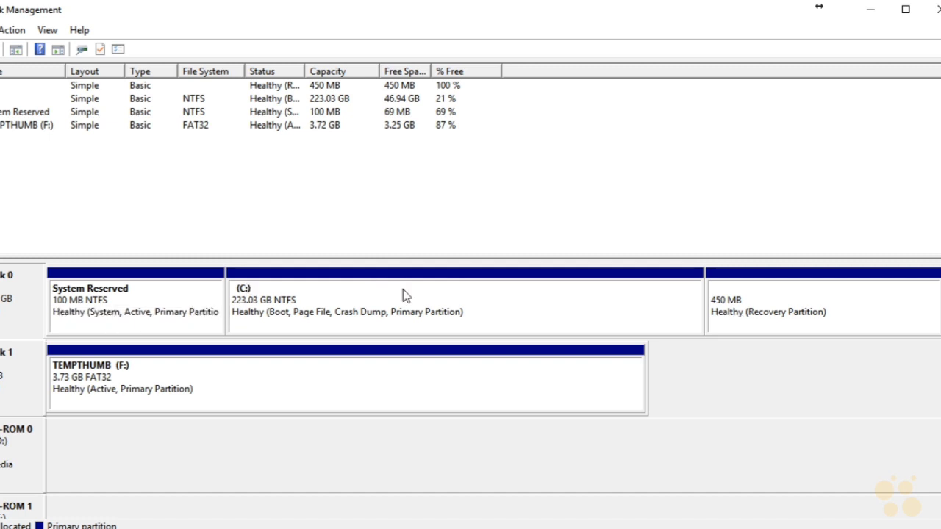
right_click(32, 297)
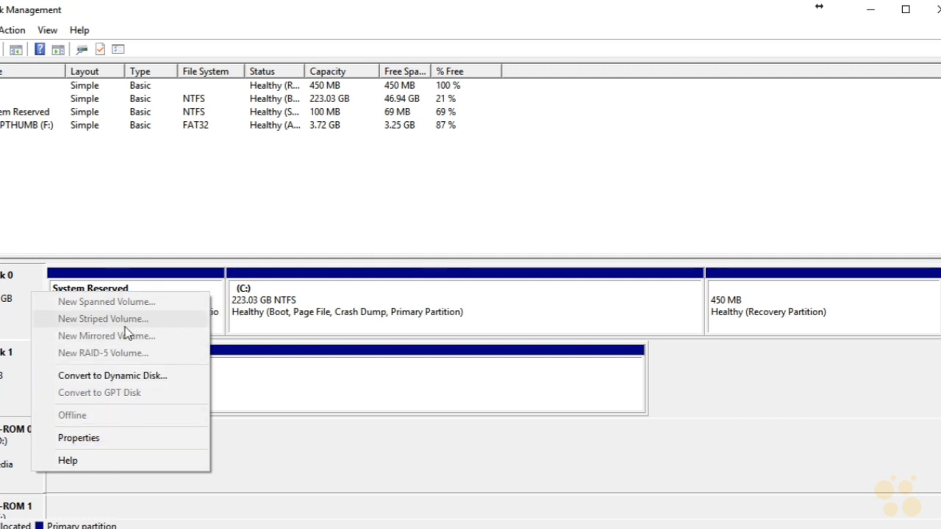
left_click(13, 286)
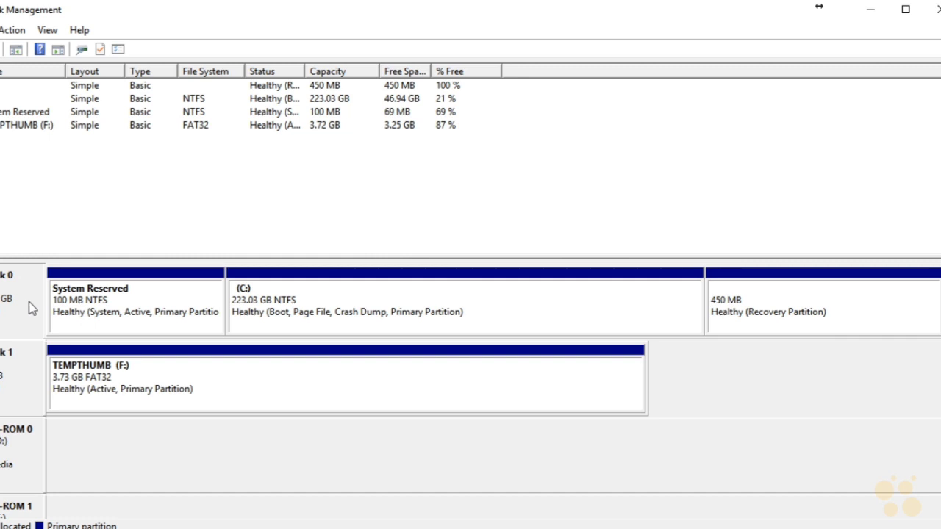
right_click(29, 307)
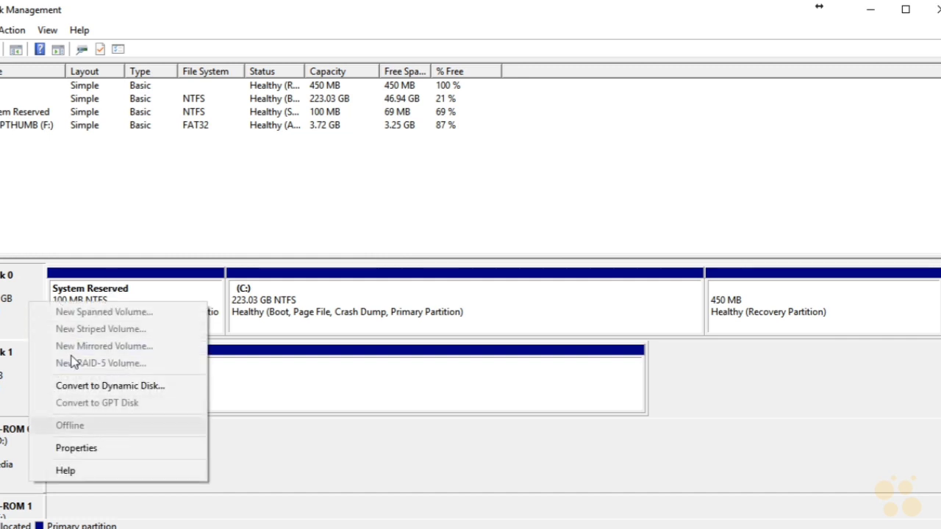
left_click(16, 294)
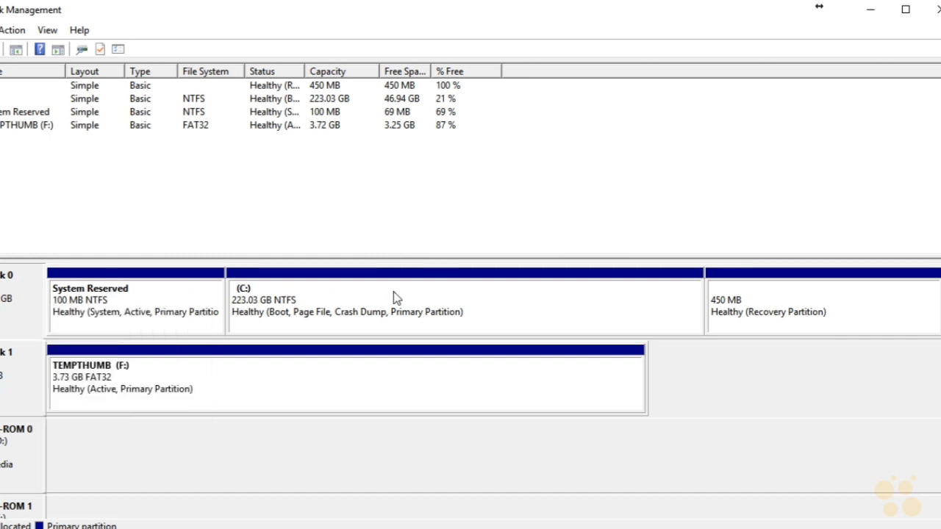
right_click(259, 372)
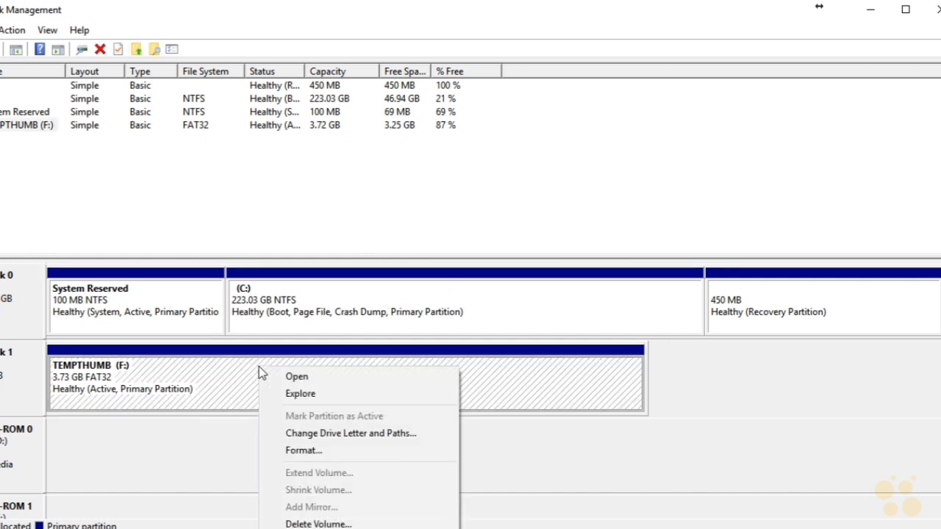
left_click(377, 294)
right_click(378, 294)
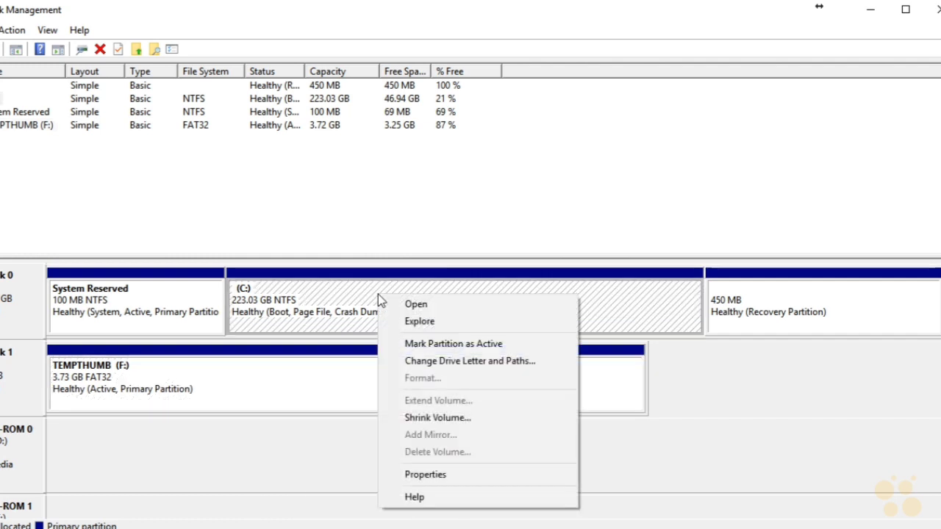
- Try to quick-format the TEMPTHUMB (F:) volume as FAT32 with the default allocation unit size
left_click(267, 393)
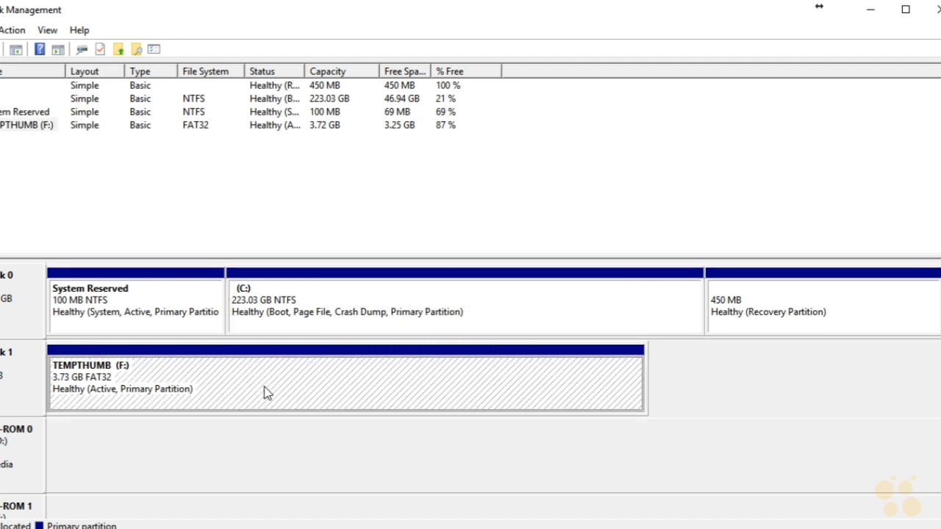
right_click(267, 394)
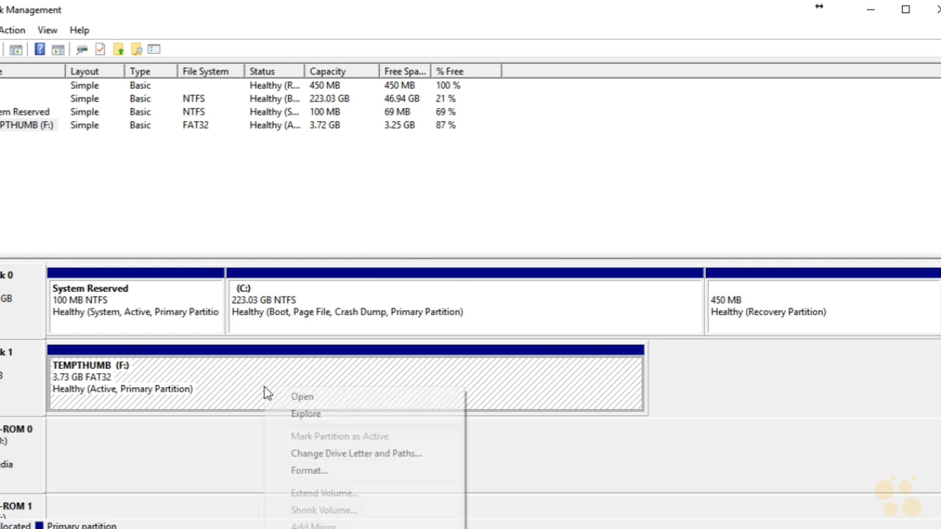
left_click(308, 471)
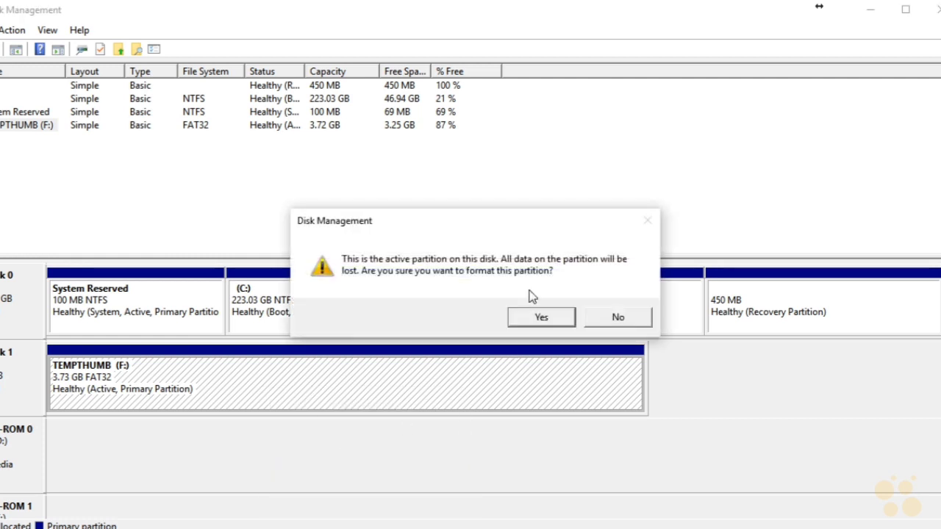
left_click(529, 322)
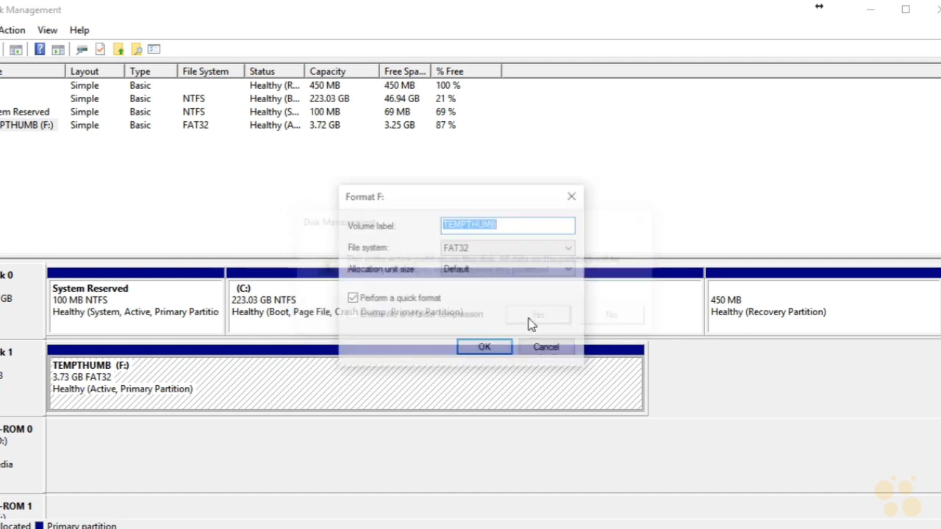
left_click(519, 247)
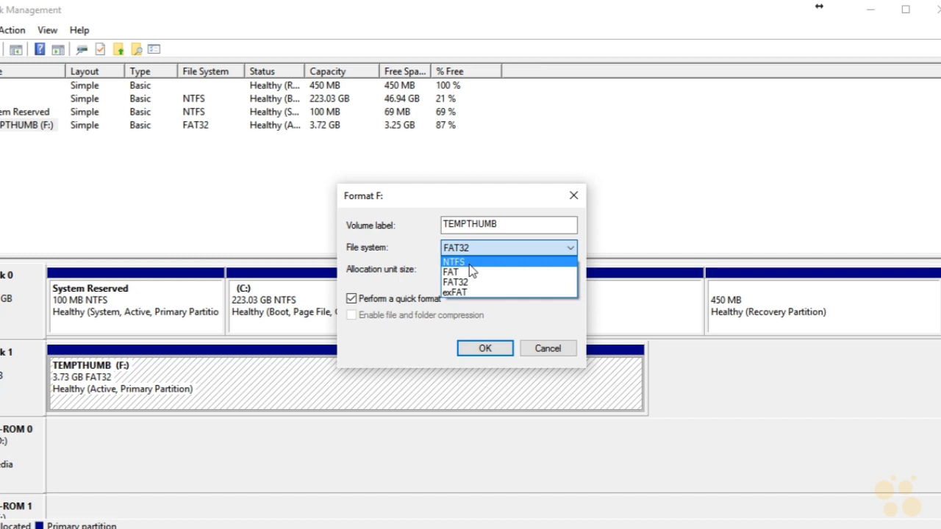
left_click(469, 283)
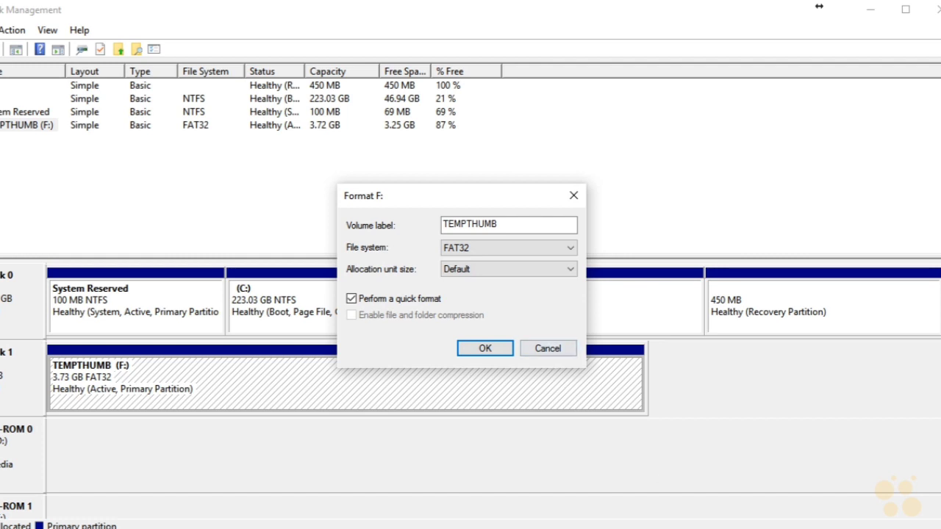
left_click(483, 348)
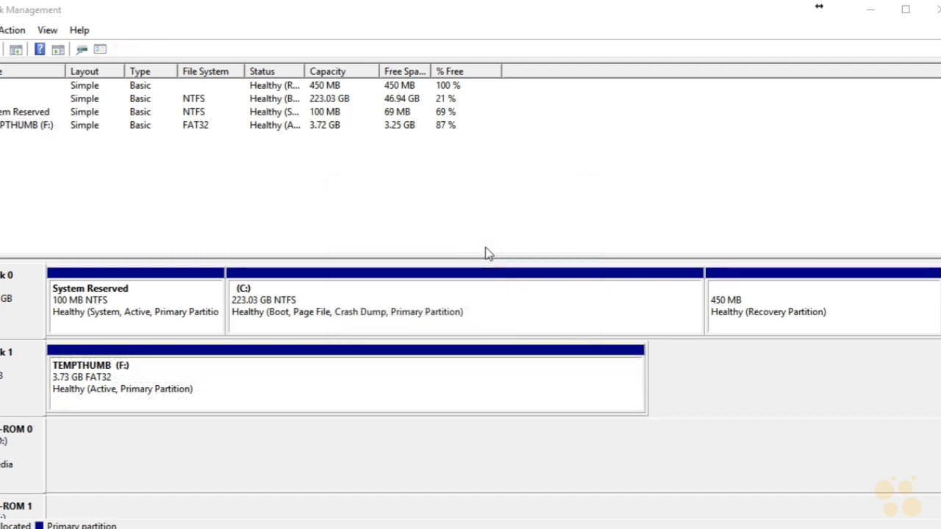
- Rescan the disks and refresh the disk and volume information
left_click(13, 31)
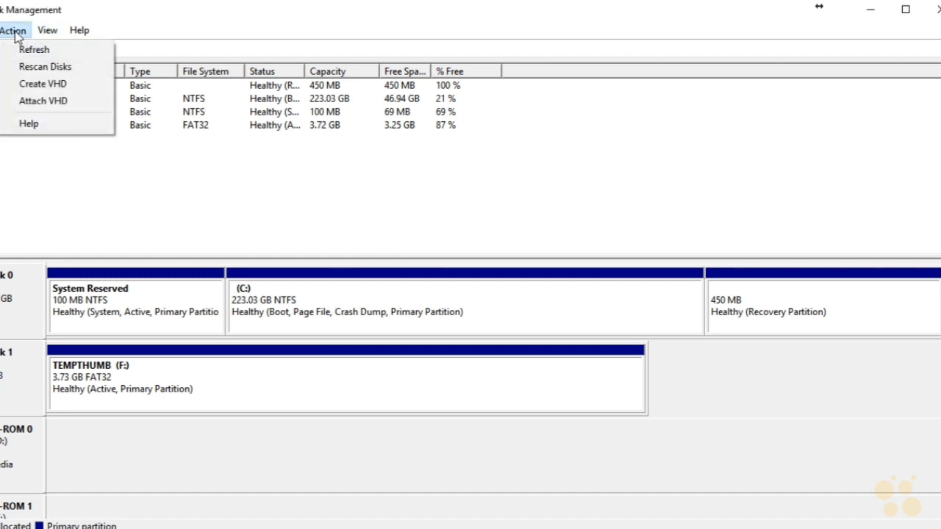
left_click(39, 66)
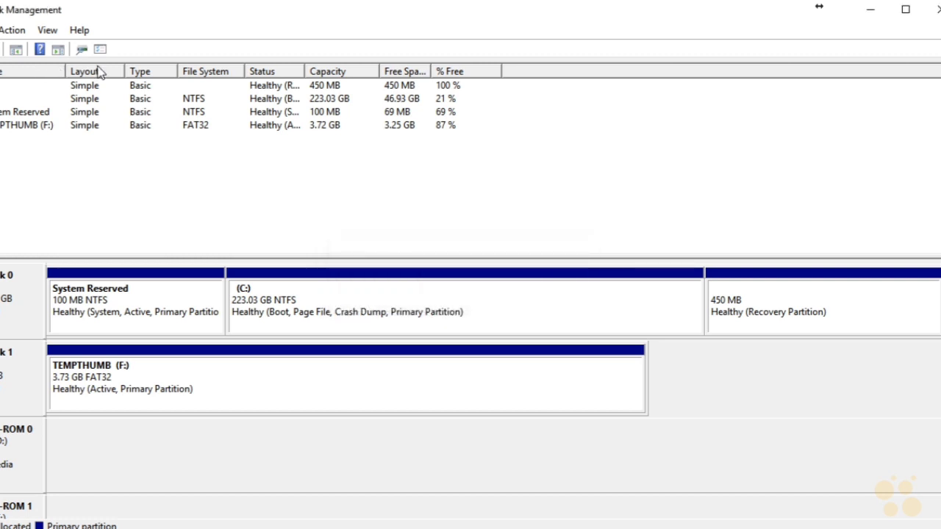
left_click(27, 30)
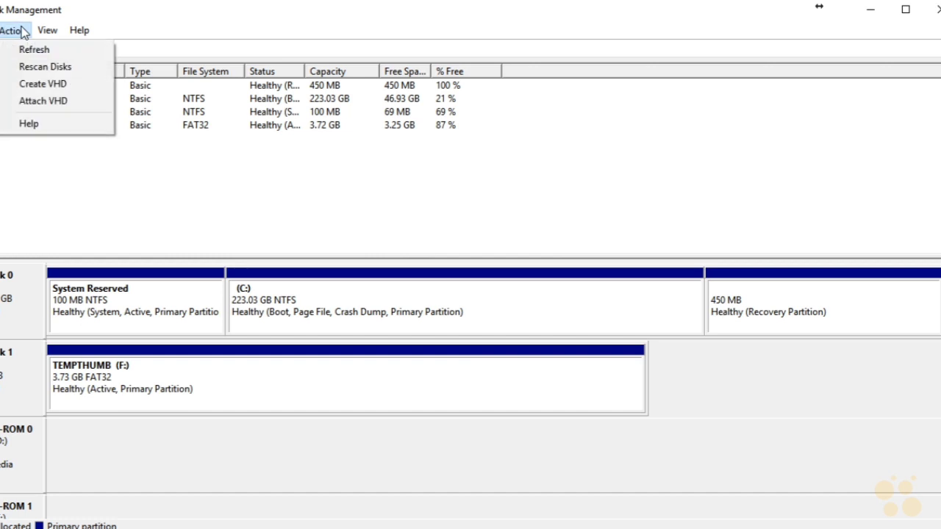
left_click(34, 50)
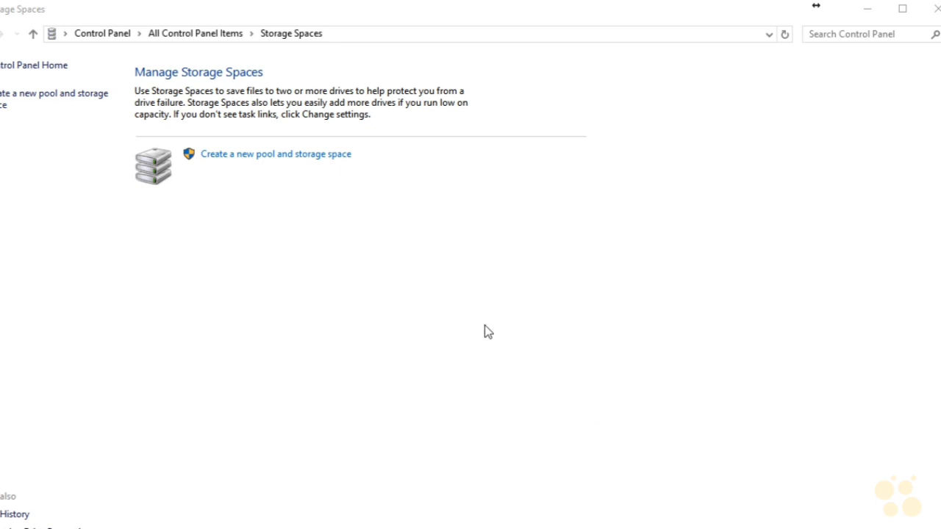
left_click(291, 158)
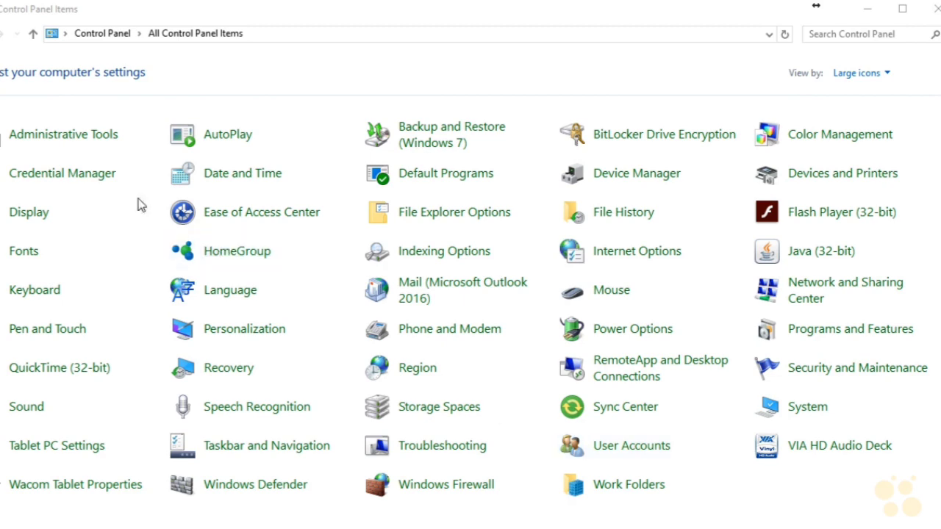
- Open Computer Management from the Administrative Tools, show Disk Management there and widen the window to display all volume columns
left_click(87, 138)
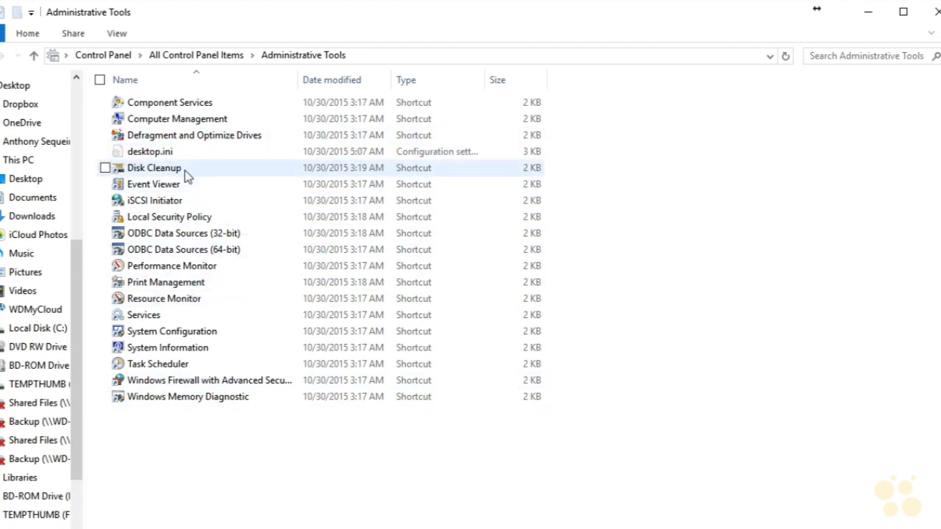
left_click(177, 121)
double_click(177, 121)
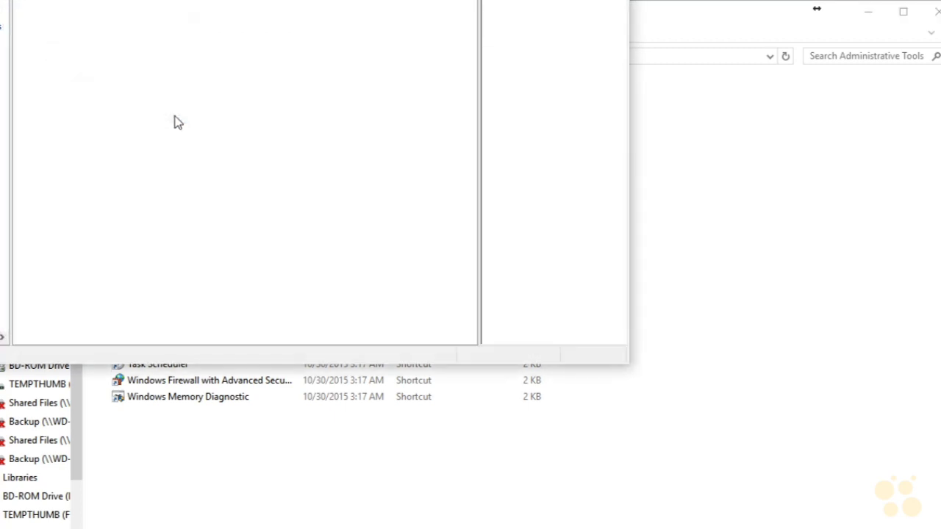
left_click_drag(301, 23, 222, 14)
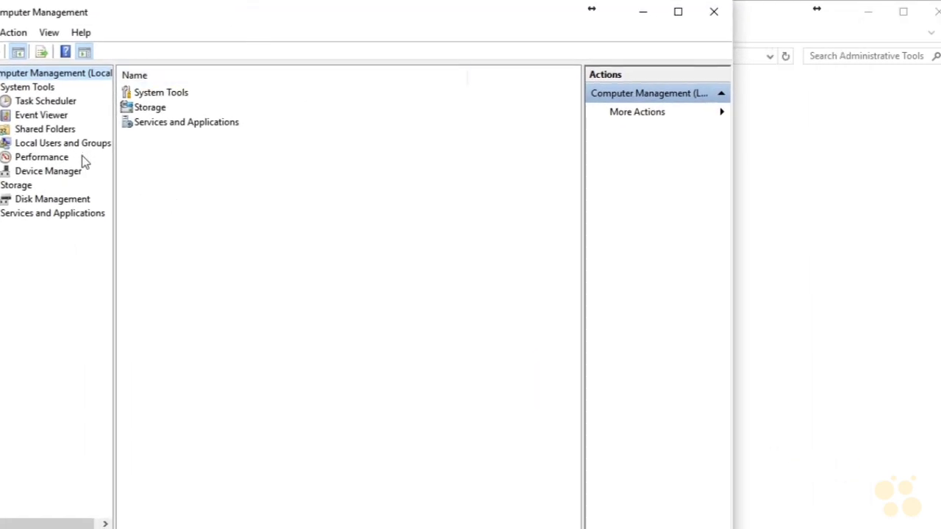
left_click(69, 200)
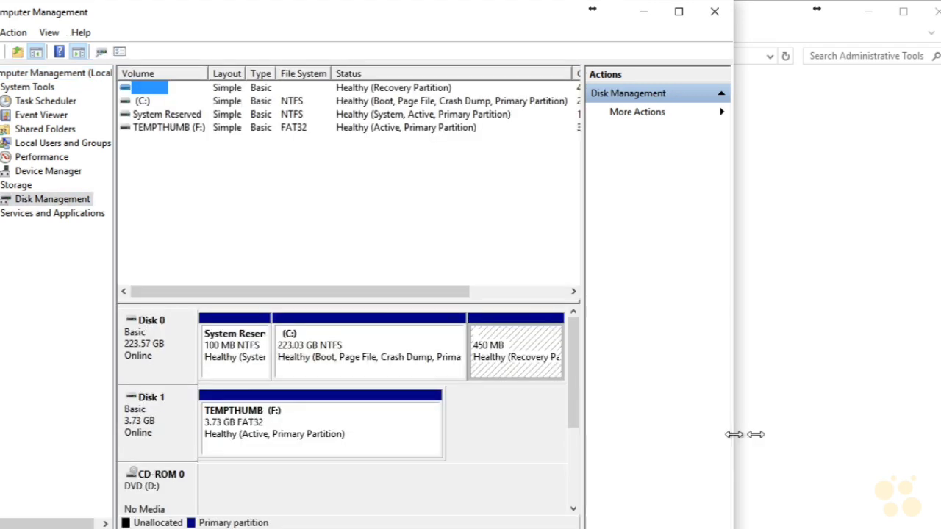
left_click_drag(734, 434, 939, 419)
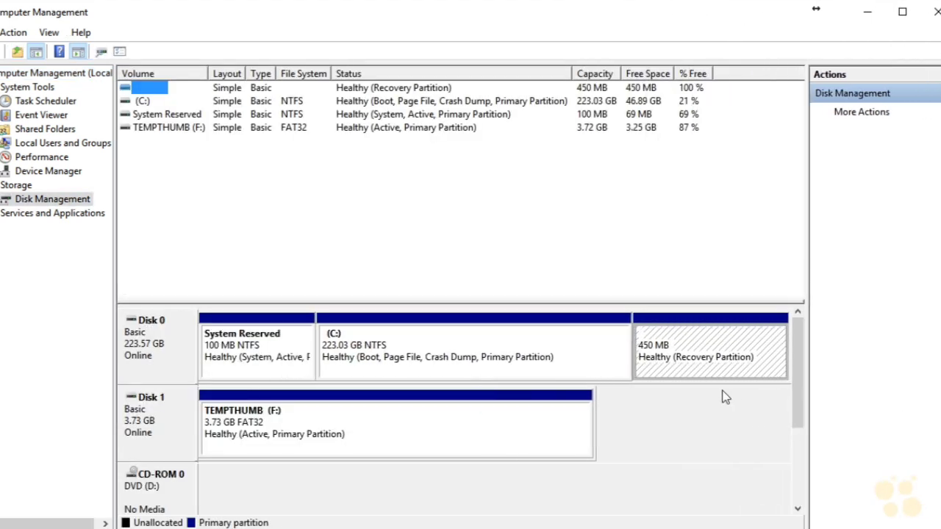
- Quick-format the TEMPTHUMB (F:) volume as NTFS with the default allocation unit size and no file and folder compression
right_click(157, 424)
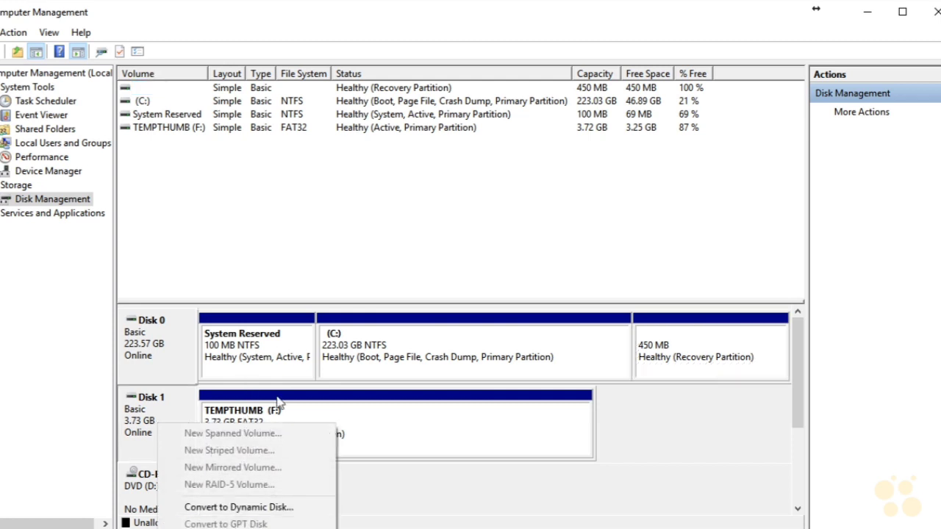
left_click(404, 408)
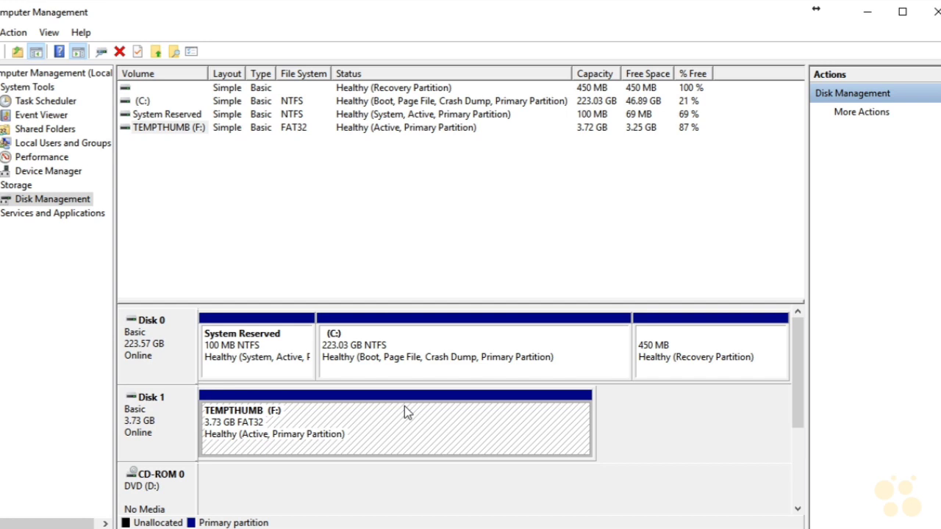
right_click(404, 405)
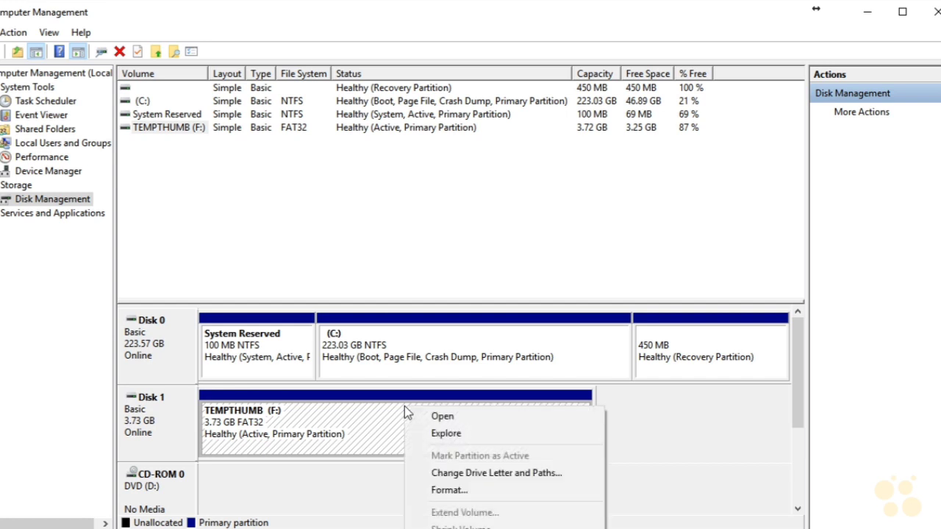
left_click(471, 486)
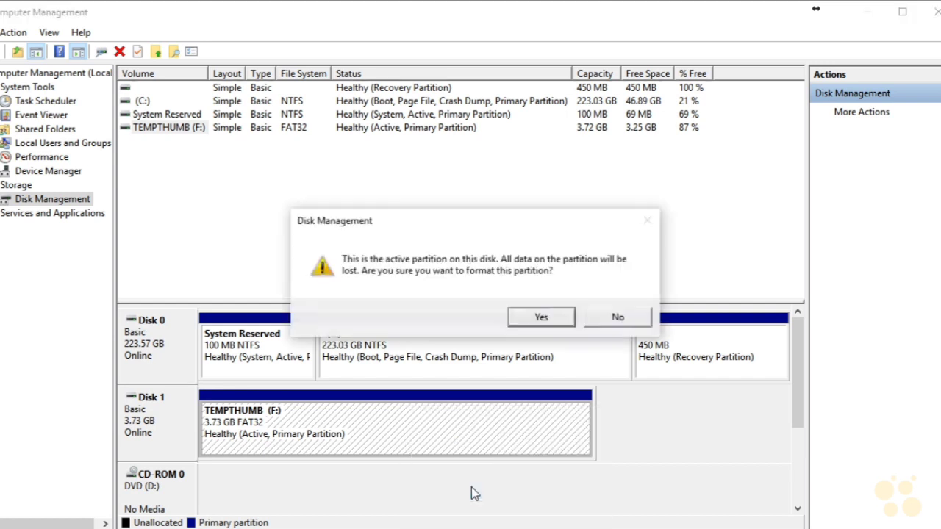
left_click(540, 317)
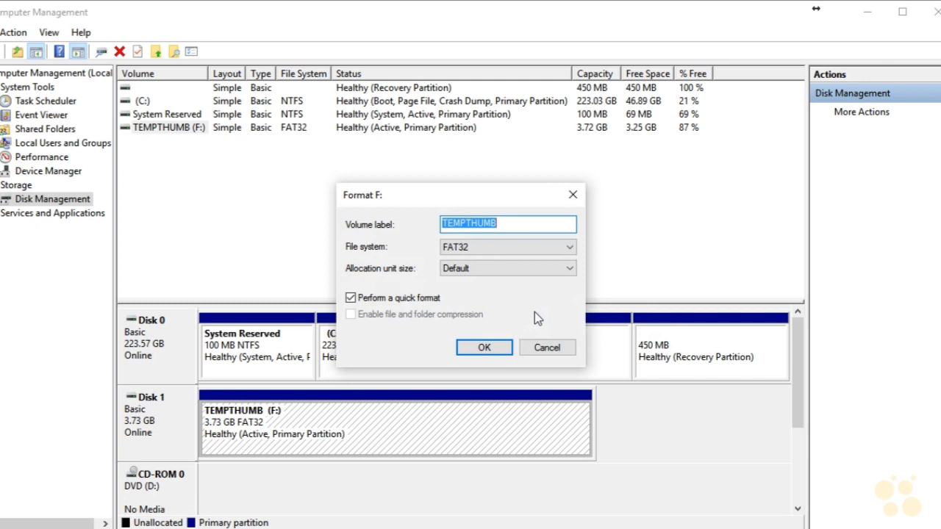
left_click(496, 249)
left_click(469, 262)
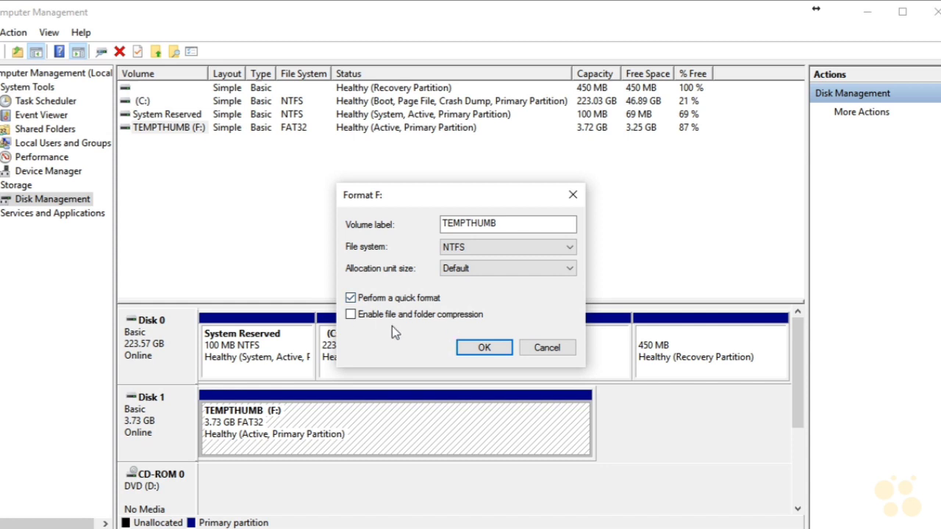
left_click(475, 351)
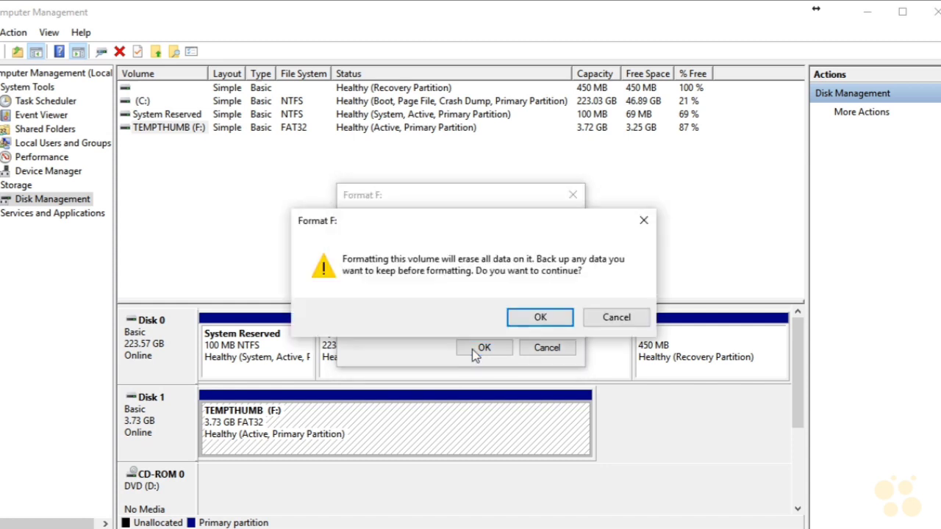
left_click(540, 319)
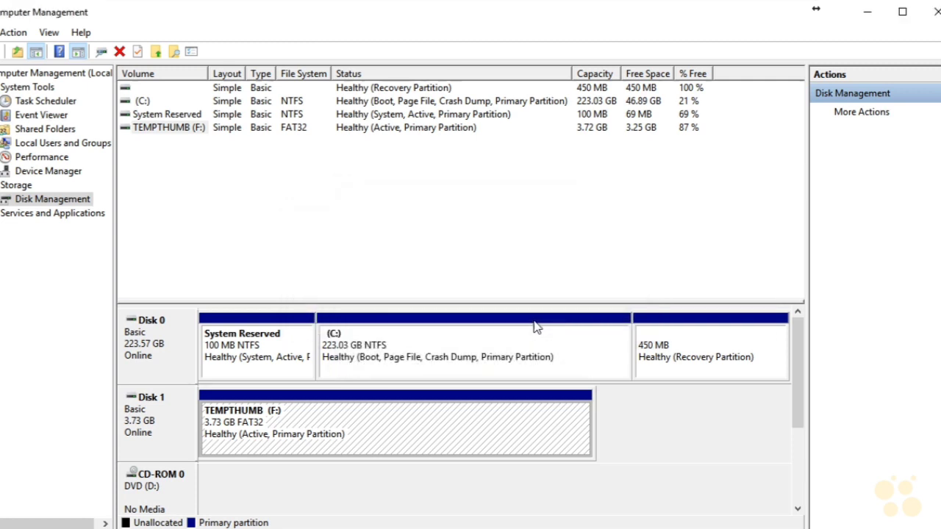